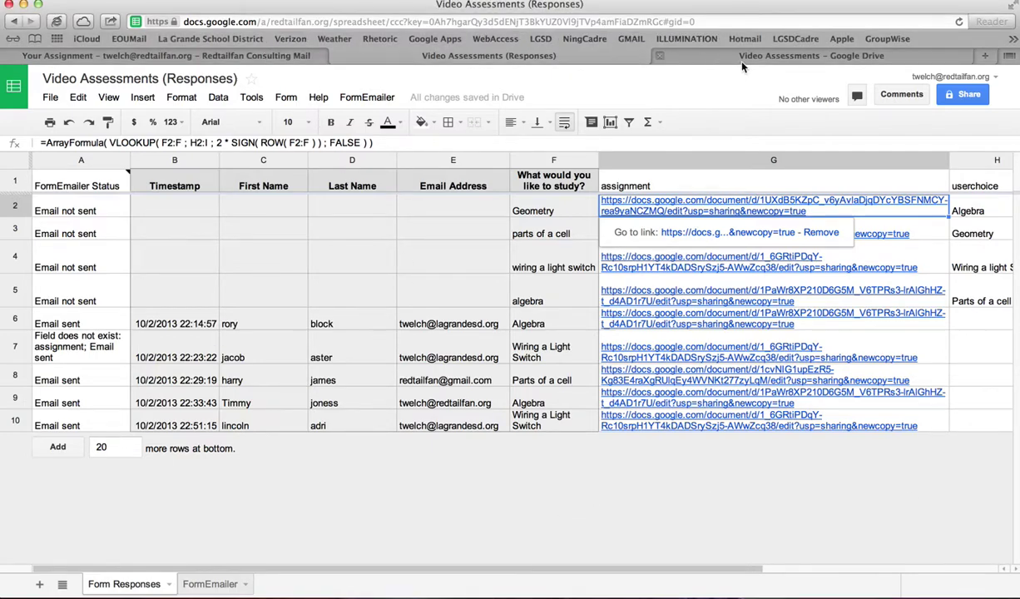
- Switch to the 'Video Assessments – Google Drive' tab to bring up the form editor
left_click(710, 57)
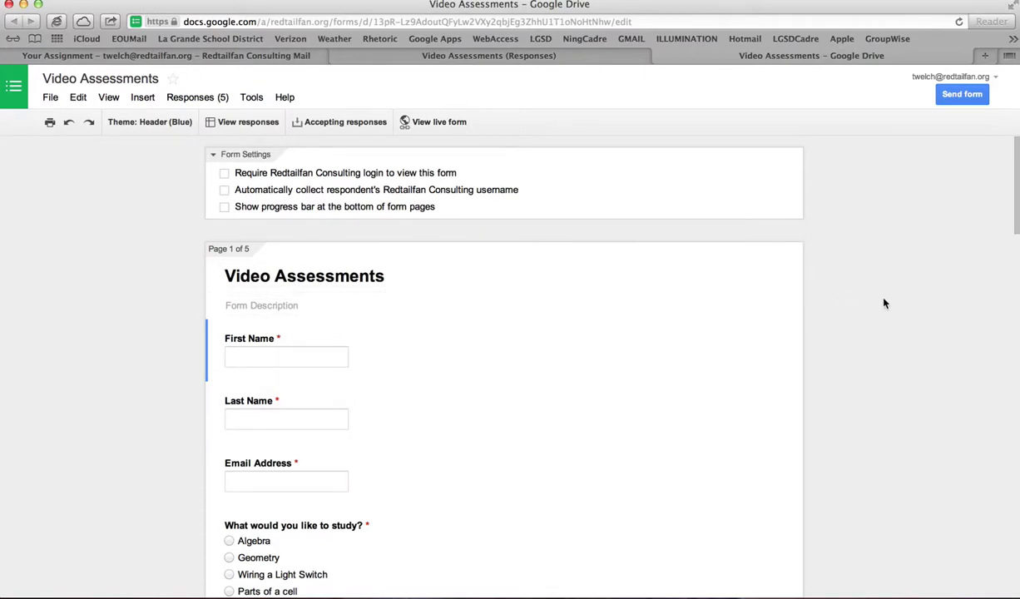
scroll(884, 304, "down", 3)
scroll(884, 304, "down", 1)
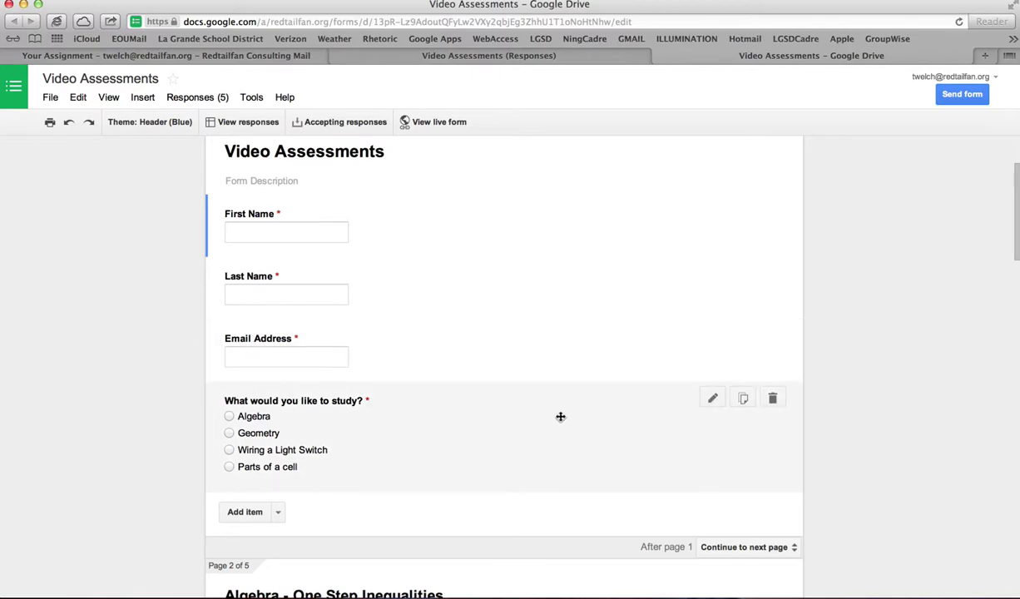
scroll(746, 412, "down", 3)
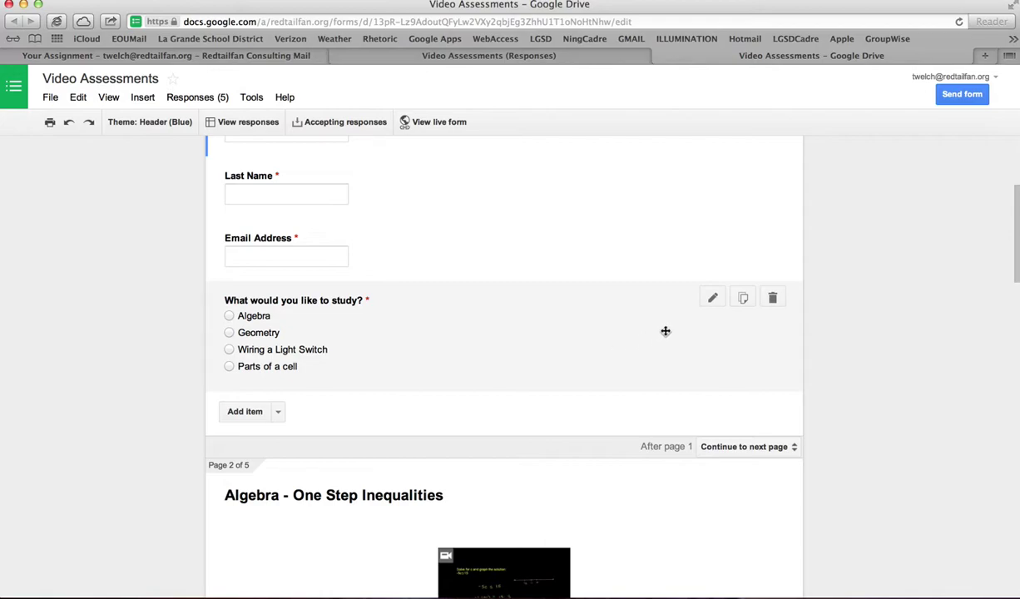
left_click(711, 300)
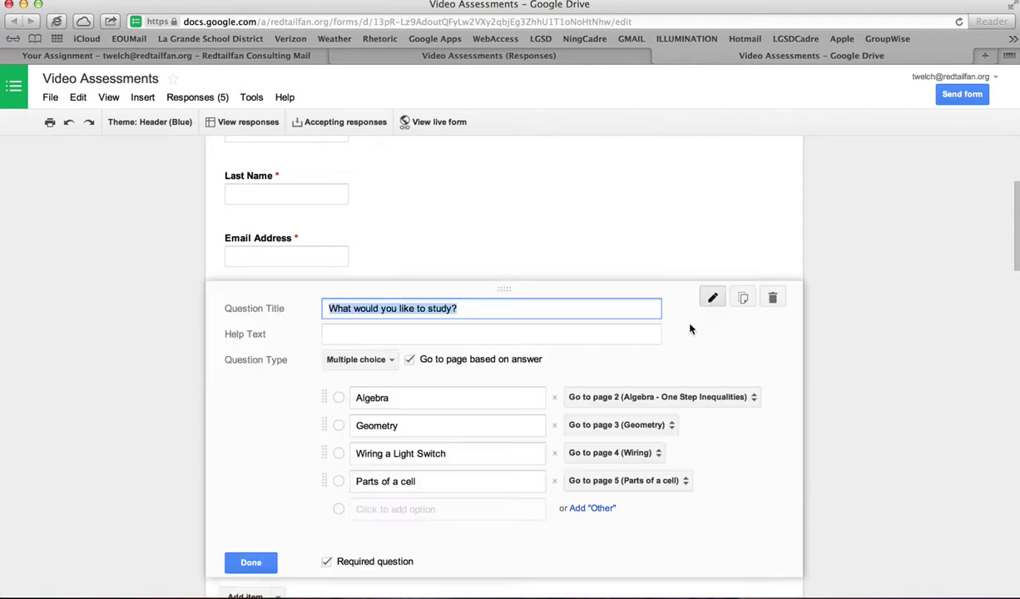
scroll(692, 360, "down", 3)
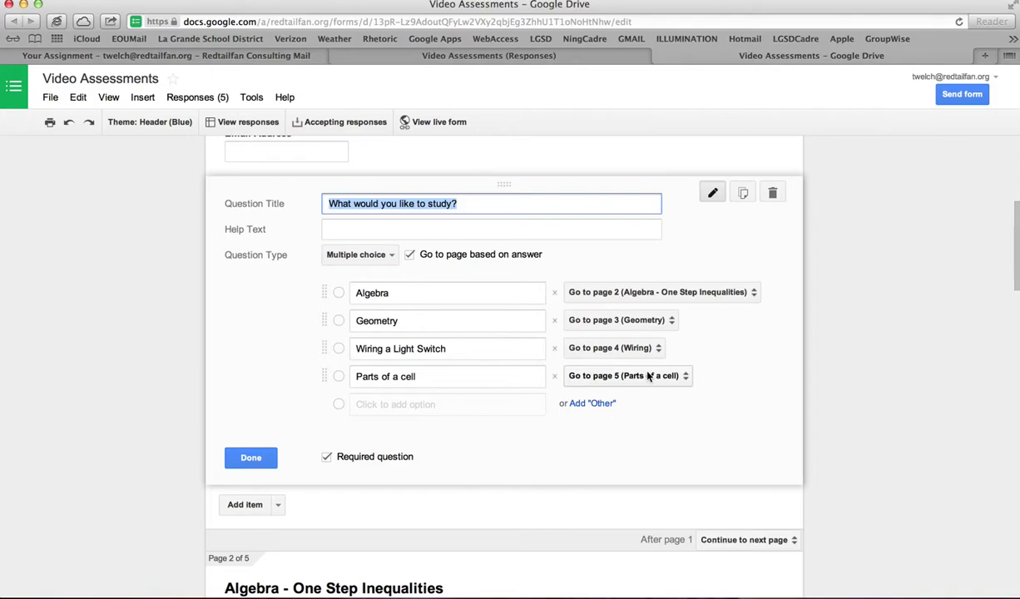
scroll(596, 383, "down", 1)
left_click(270, 404)
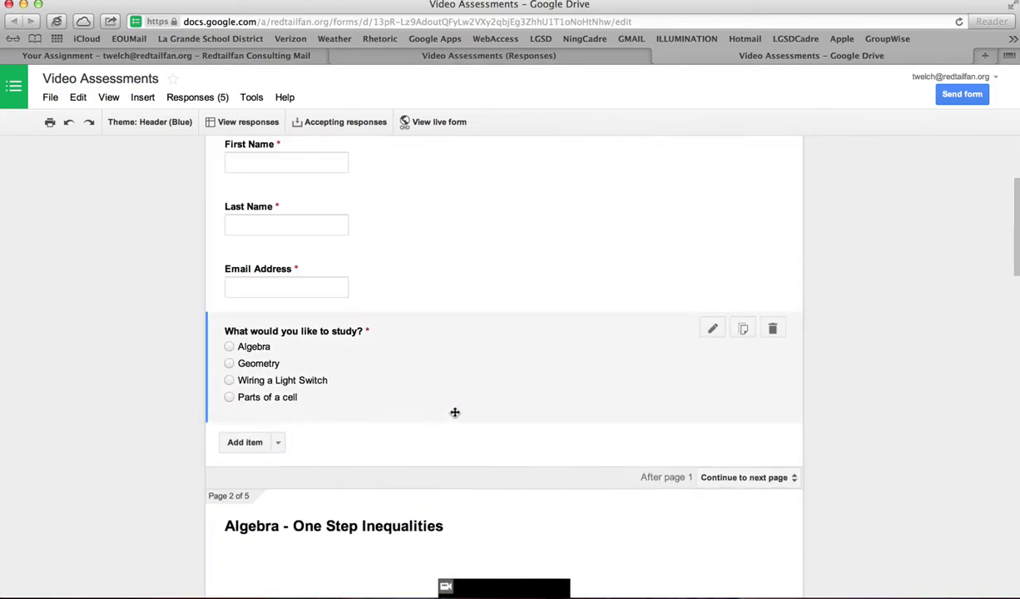
scroll(528, 403, "down", 5)
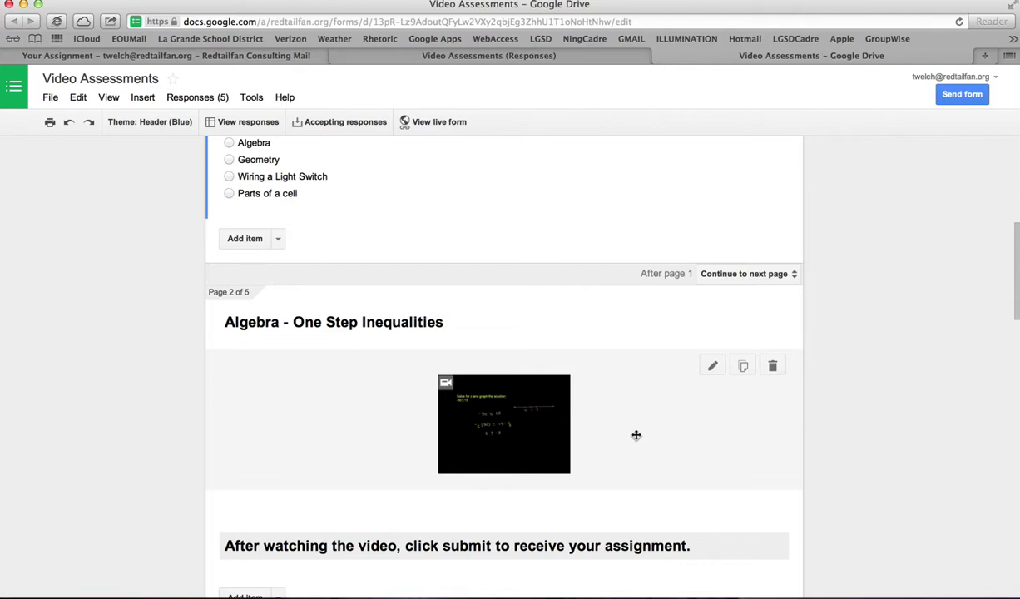
scroll(635, 435, "down", 5)
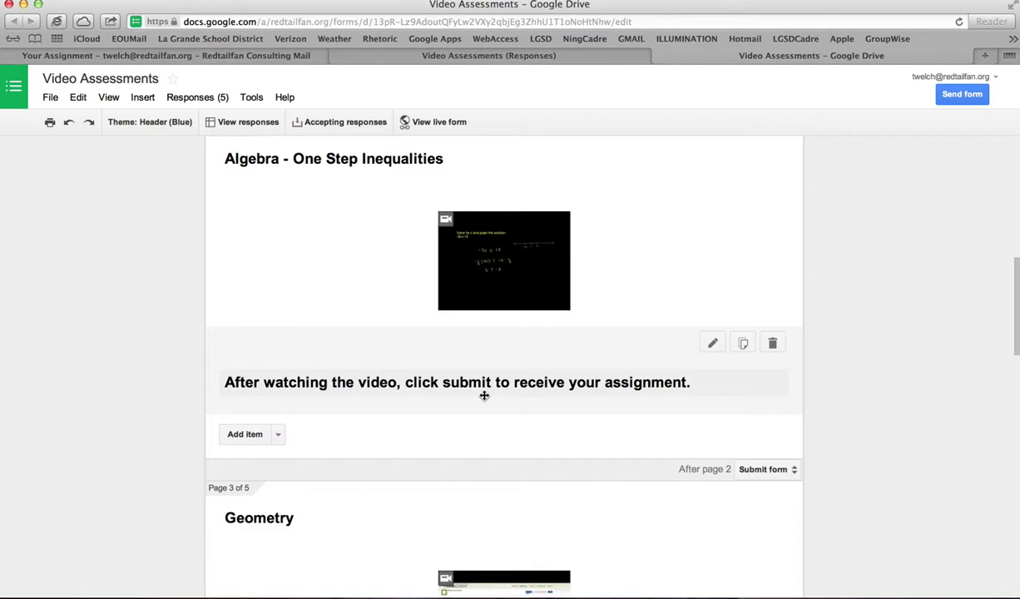
scroll(484, 396, "down", 10)
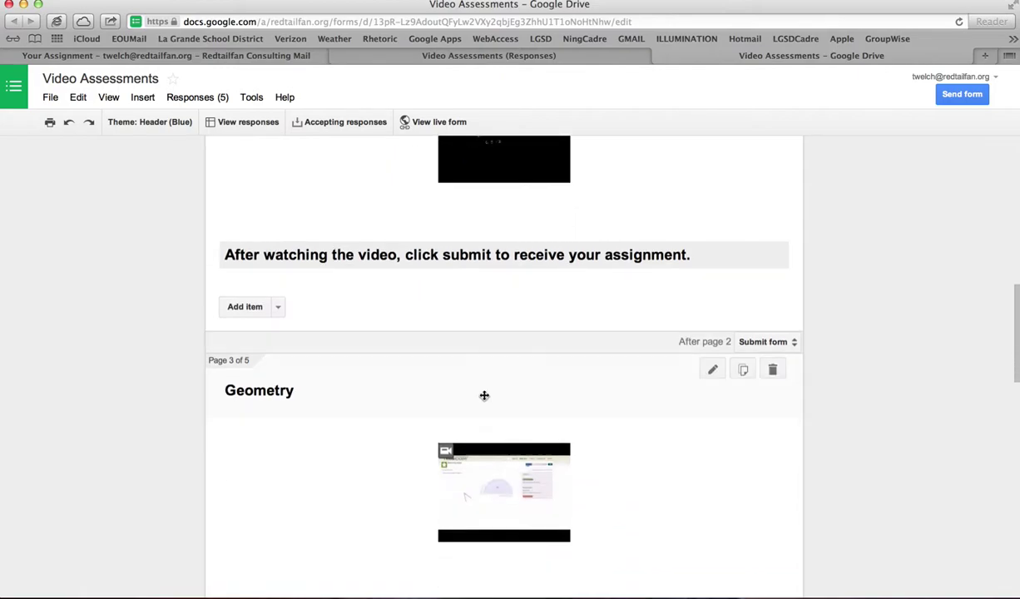
scroll(484, 396, "down", 20)
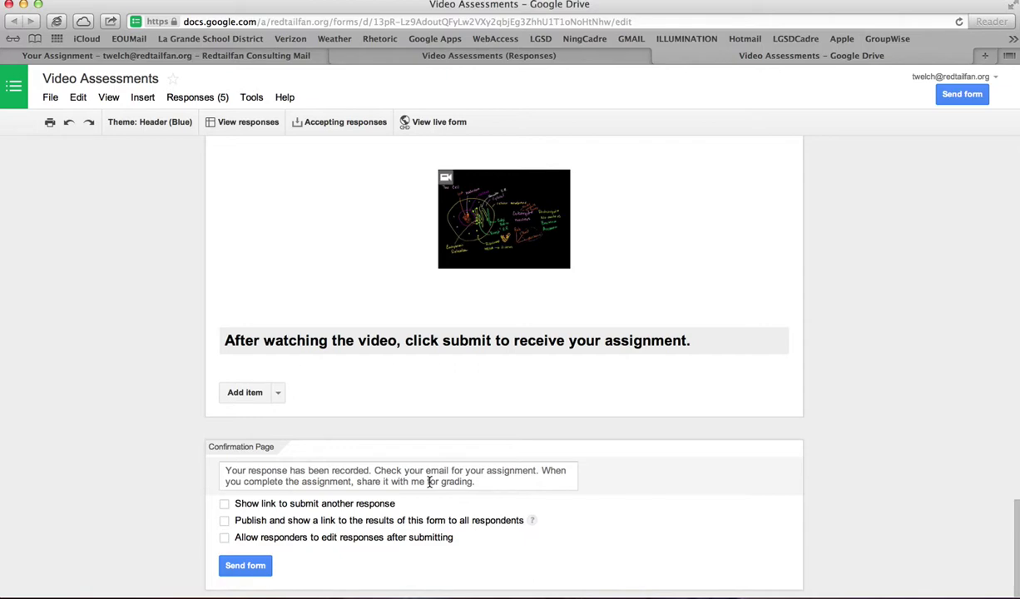
scroll(640, 369, "up", 15)
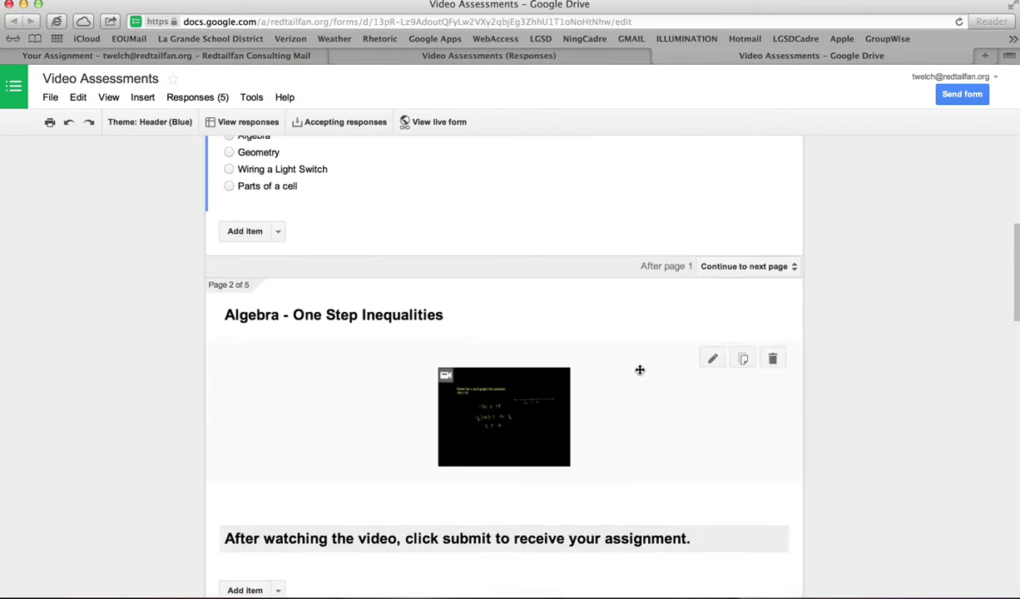
scroll(640, 370, "up", 5)
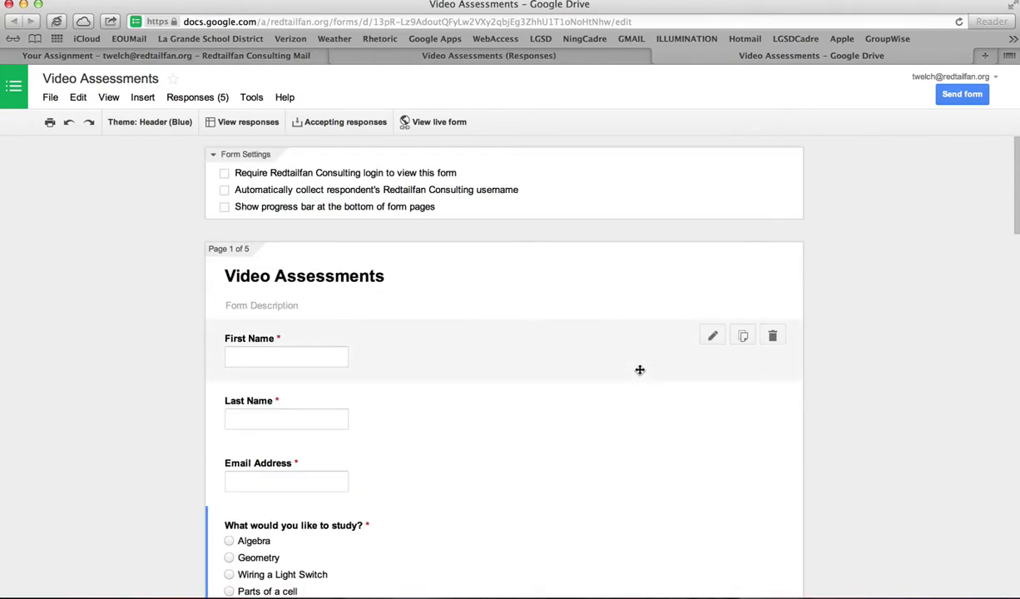
- In the live form, enter a test respondent's first and last name and e-mail, and choose Wiring a Light Switch
left_click(419, 123)
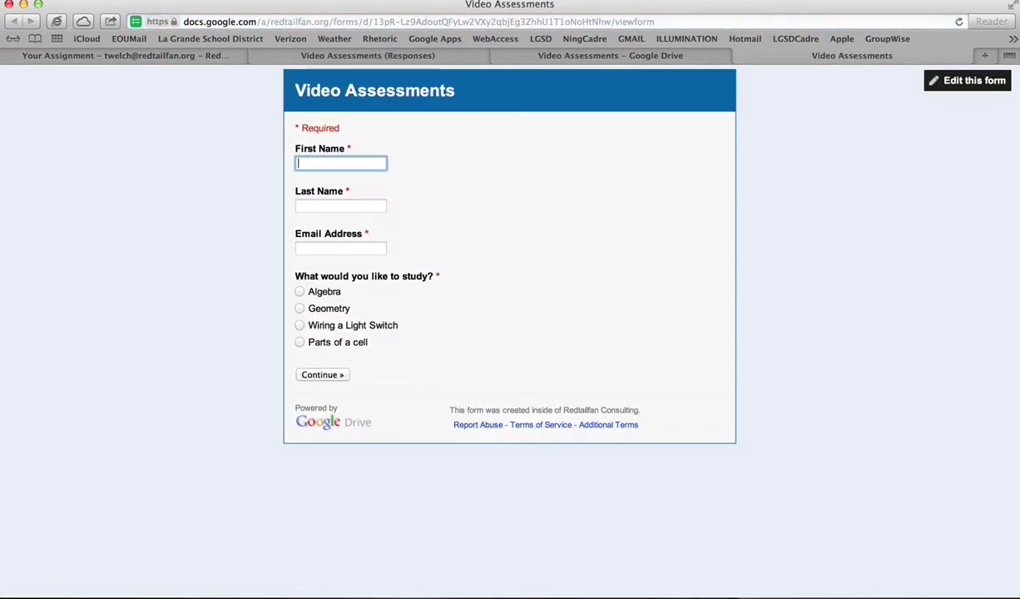
key("Tab")
key("Tab")
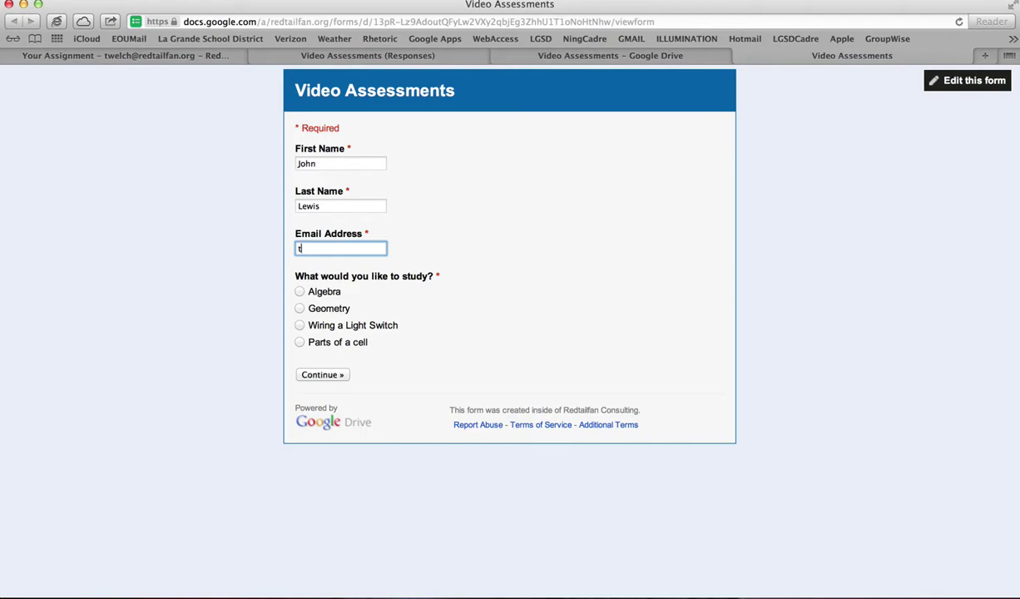
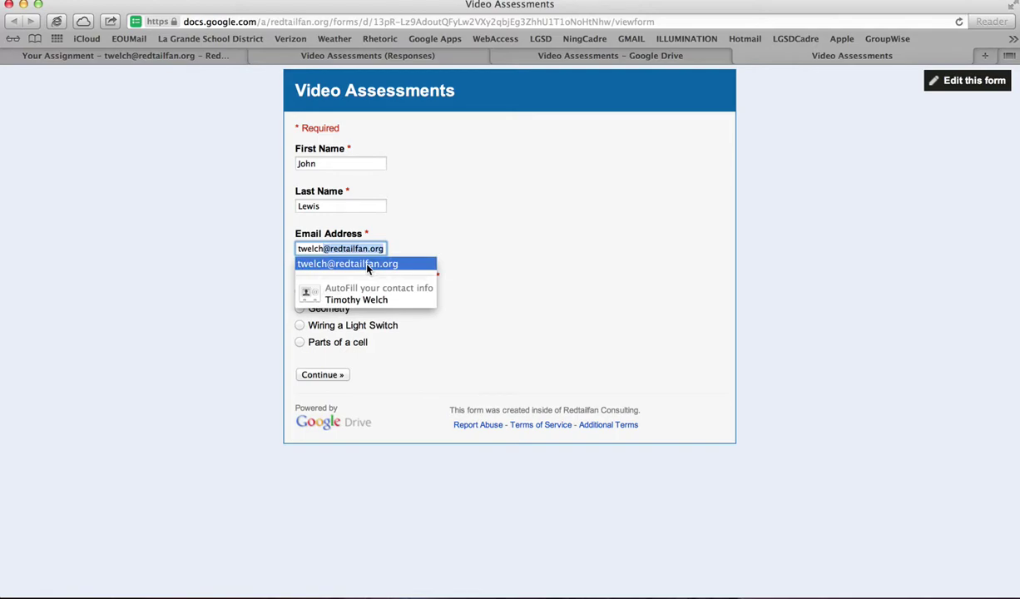
left_click(498, 293)
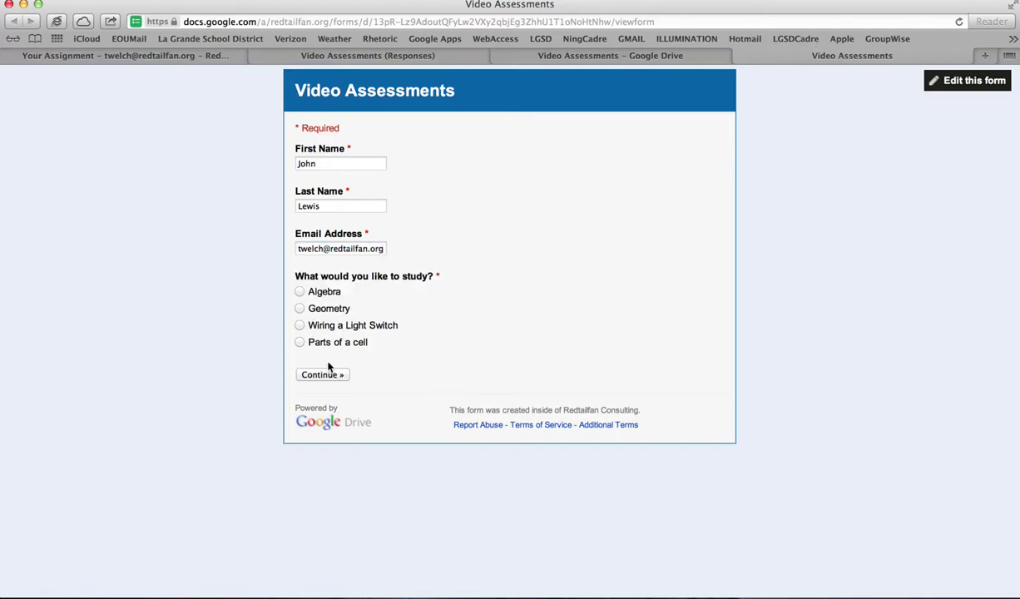
left_click(301, 326)
- Continue to the Wiring a Light Switch page, play its video full screen, pause it, then submit
left_click(336, 376)
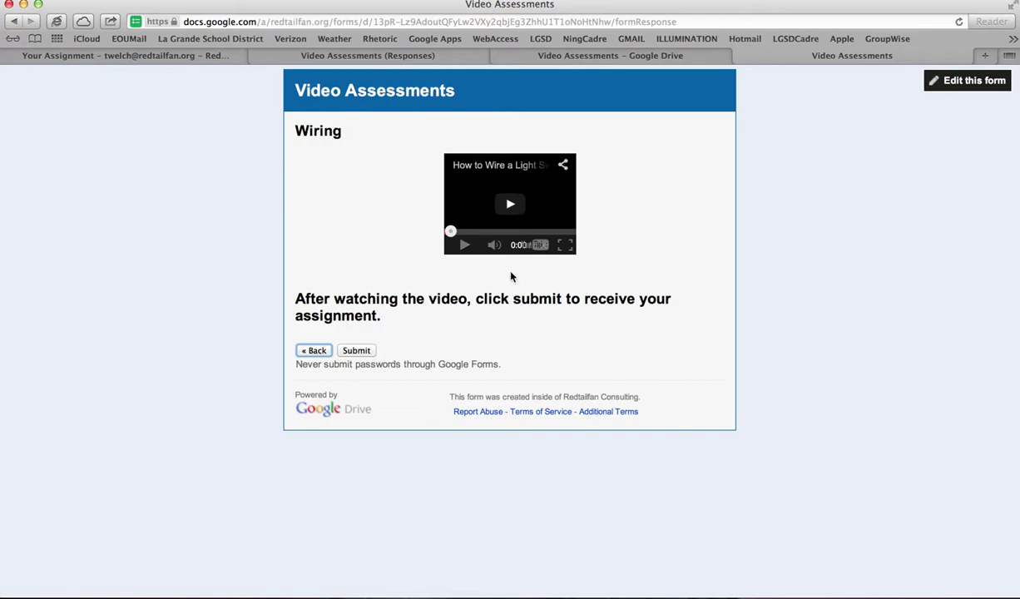
left_click(513, 210)
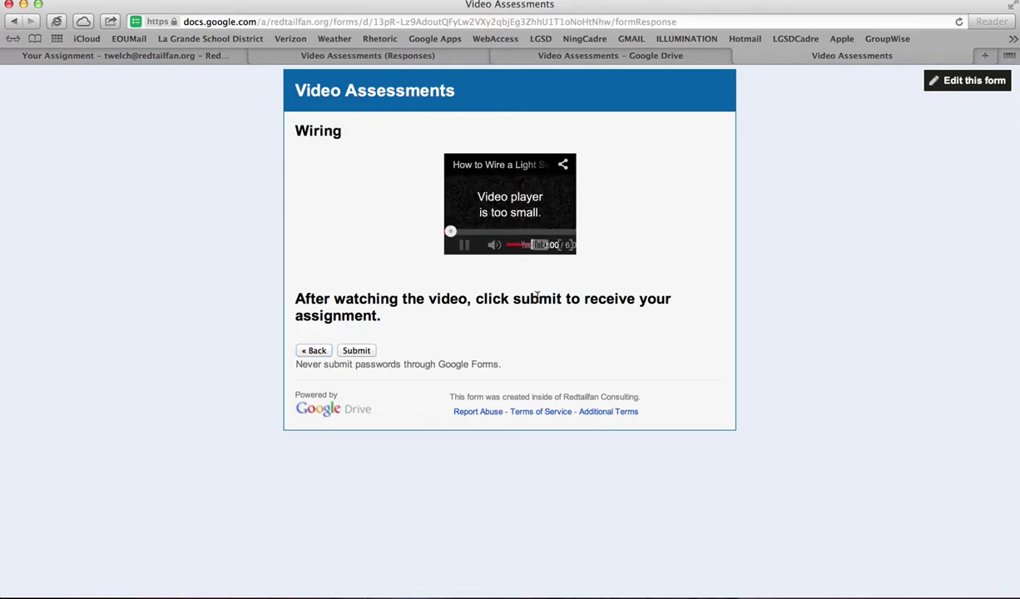
left_click(565, 246)
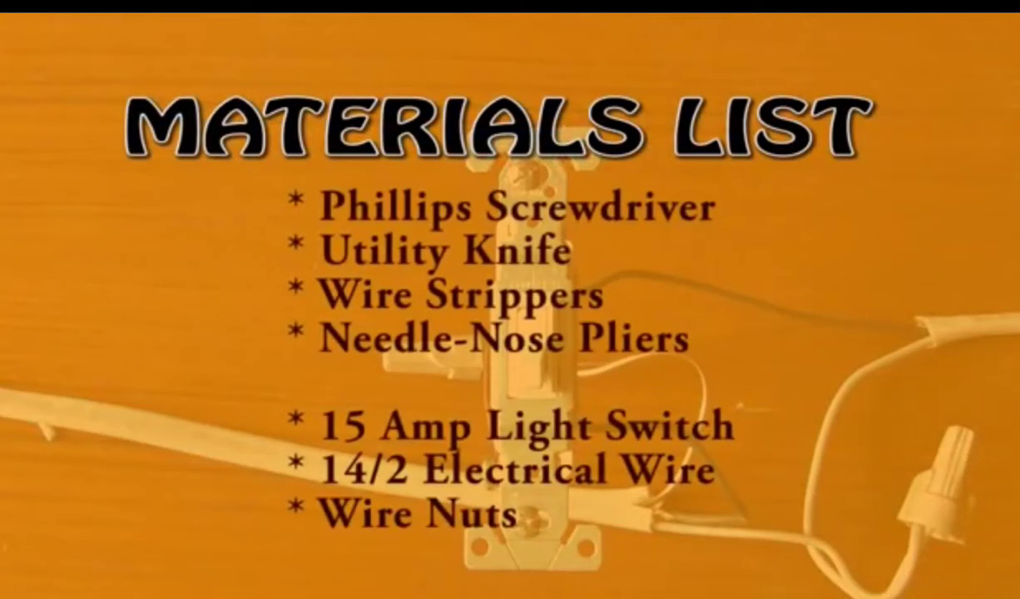
key("Escape")
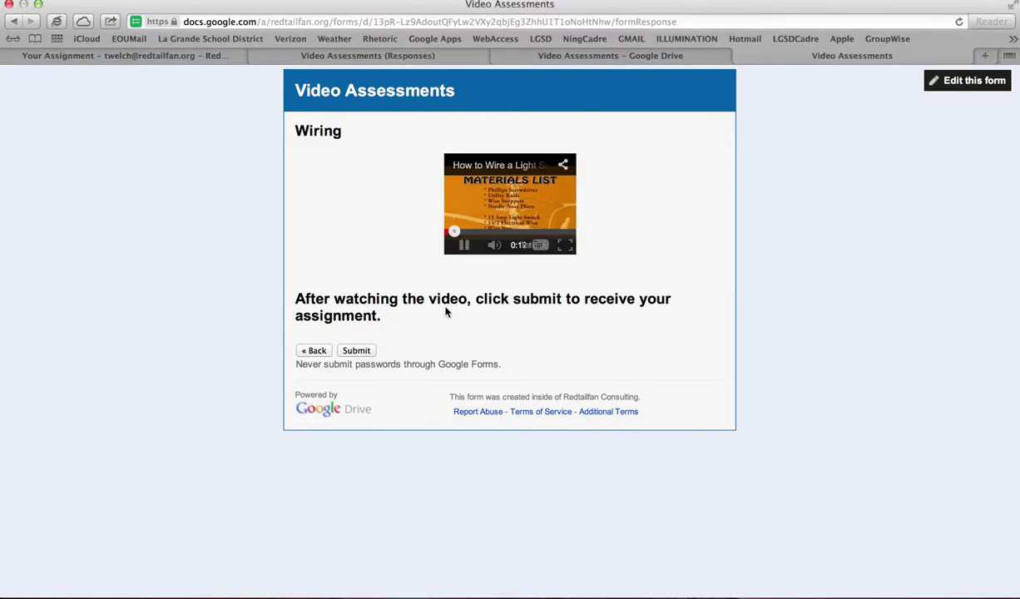
left_click(454, 223)
left_click(360, 351)
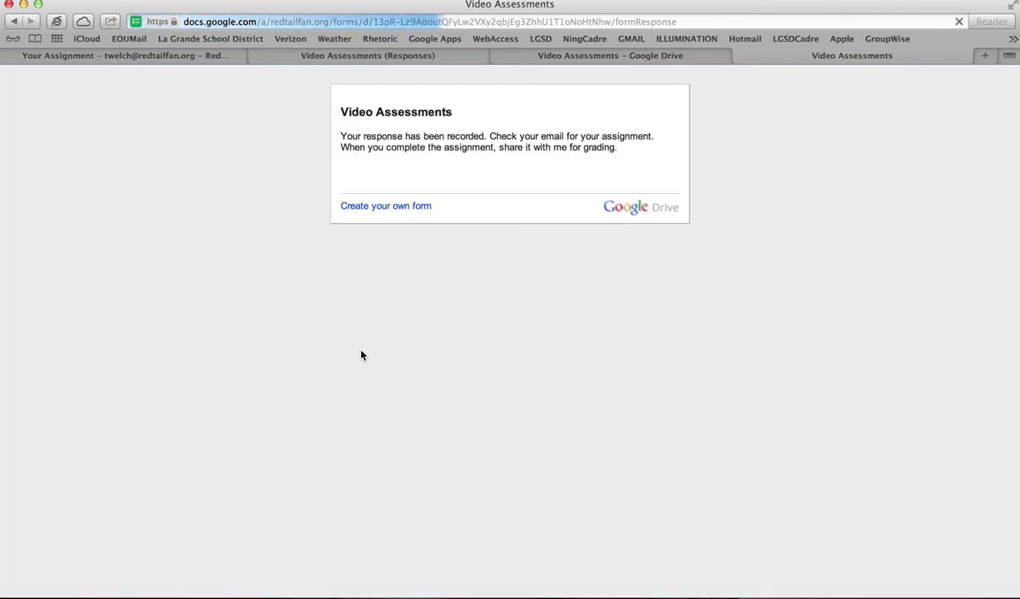
- In the Video Assessments (Responses) sheet, review row 11's wiring document link and Email sent status
left_click(347, 61)
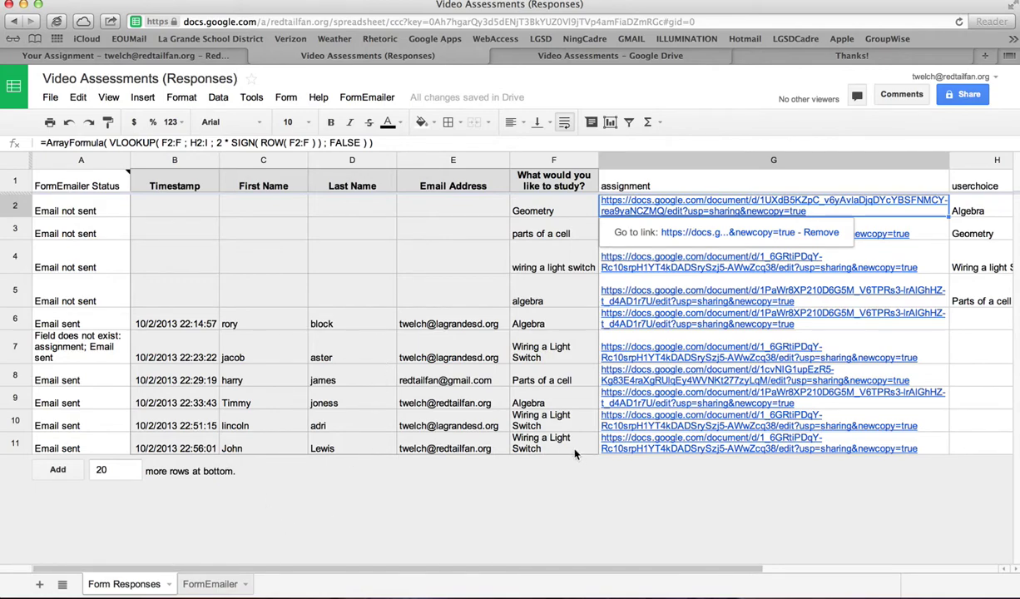
scroll(733, 461, "right", 5)
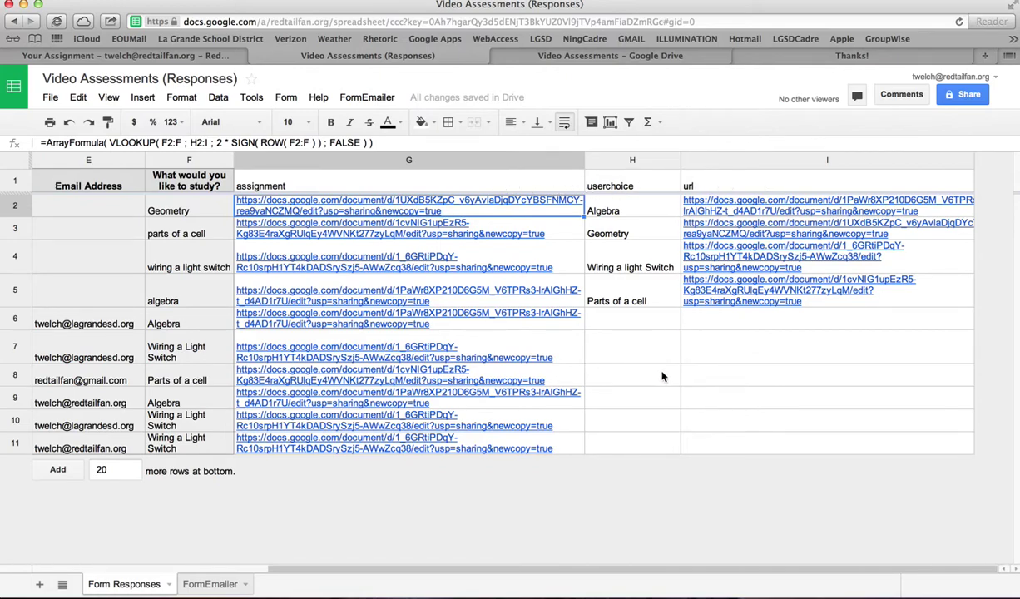
left_click(384, 99)
left_click(385, 99)
scroll(567, 204, "left", 10)
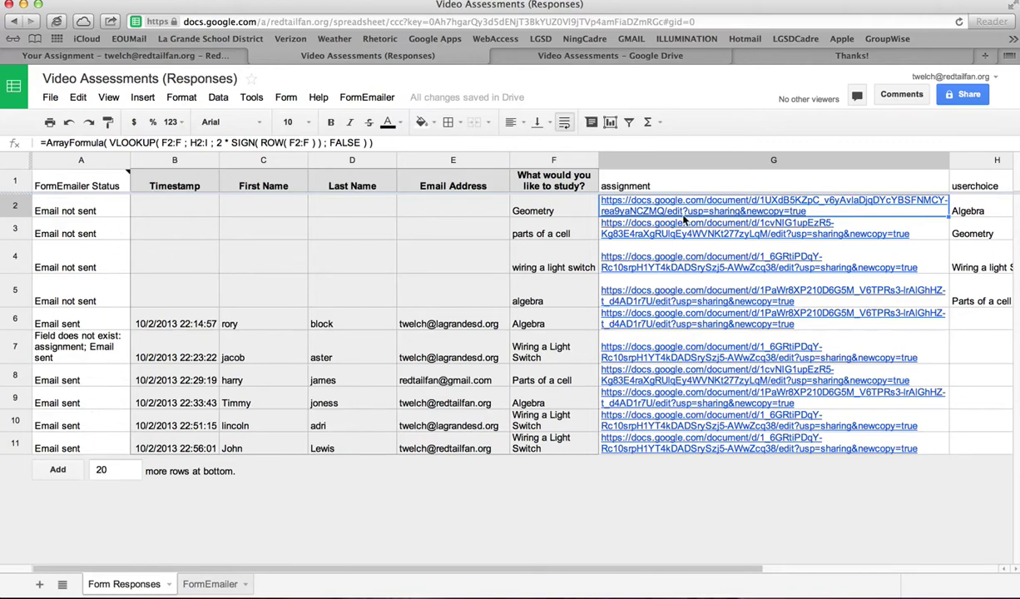
scroll(657, 208, "right", 5)
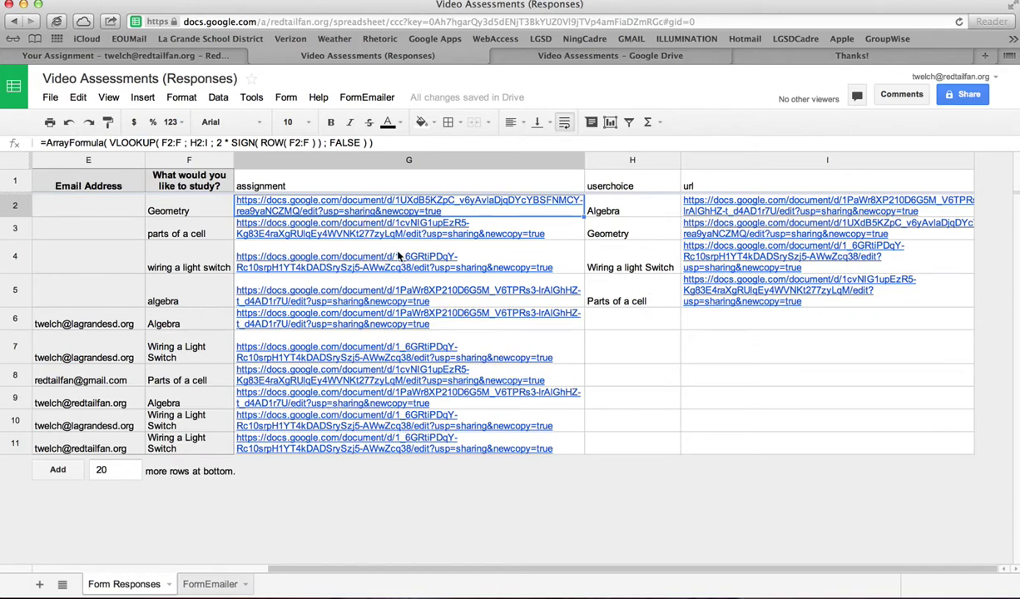
left_click(477, 258)
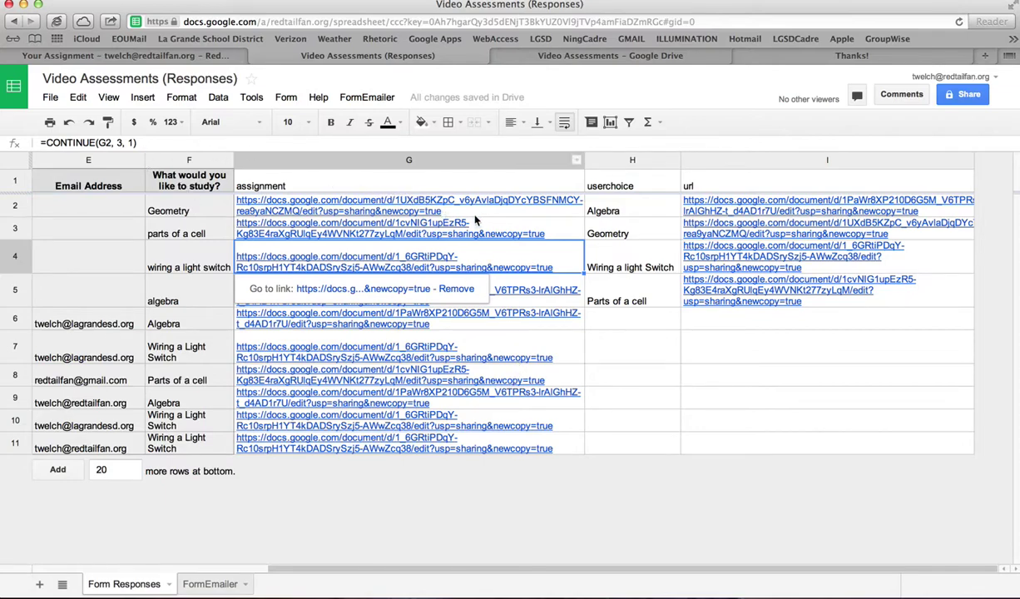
left_click(476, 216)
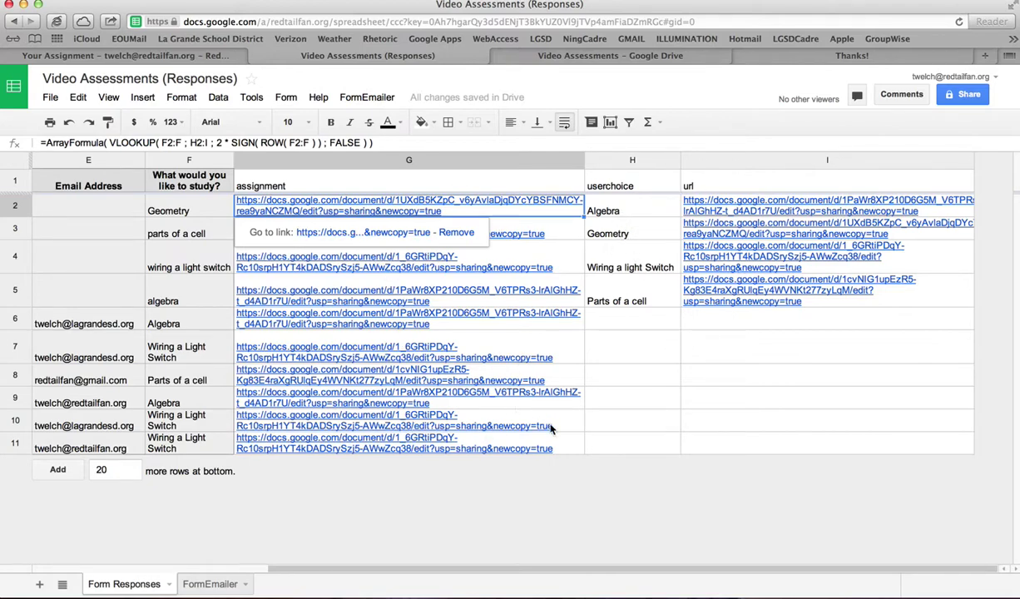
scroll(603, 489, "left", 5)
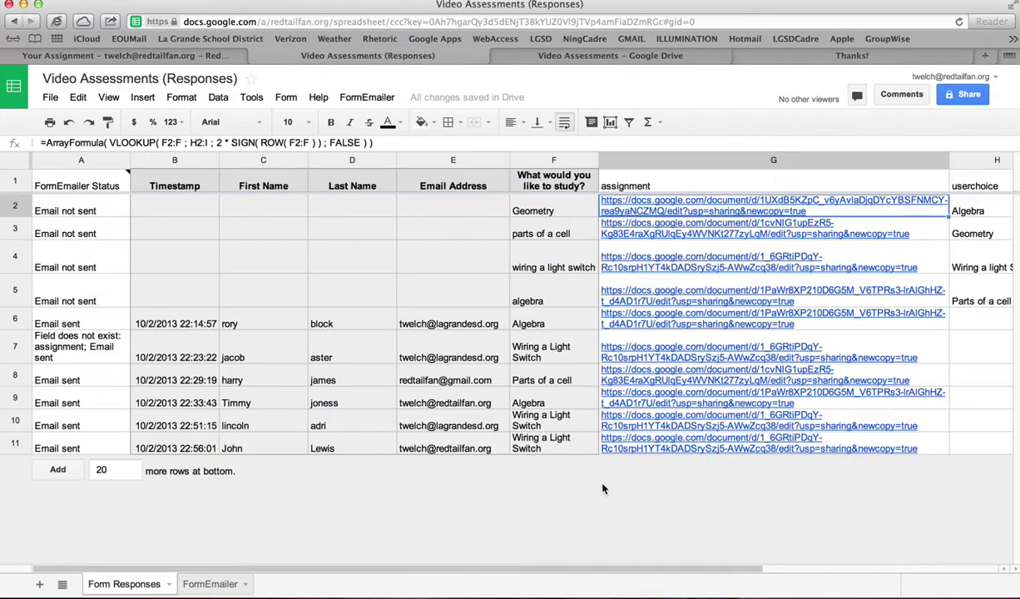
scroll(603, 489, "right", 5)
scroll(603, 489, "left", 5)
scroll(687, 439, "right", 3)
scroll(687, 439, "left", 3)
left_click(701, 184)
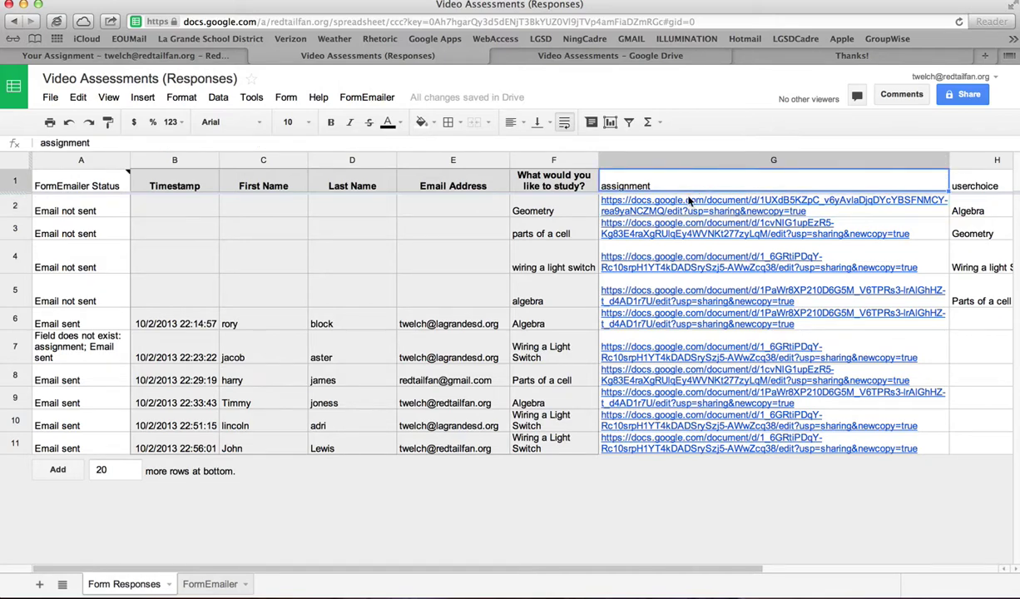
left_click(689, 200)
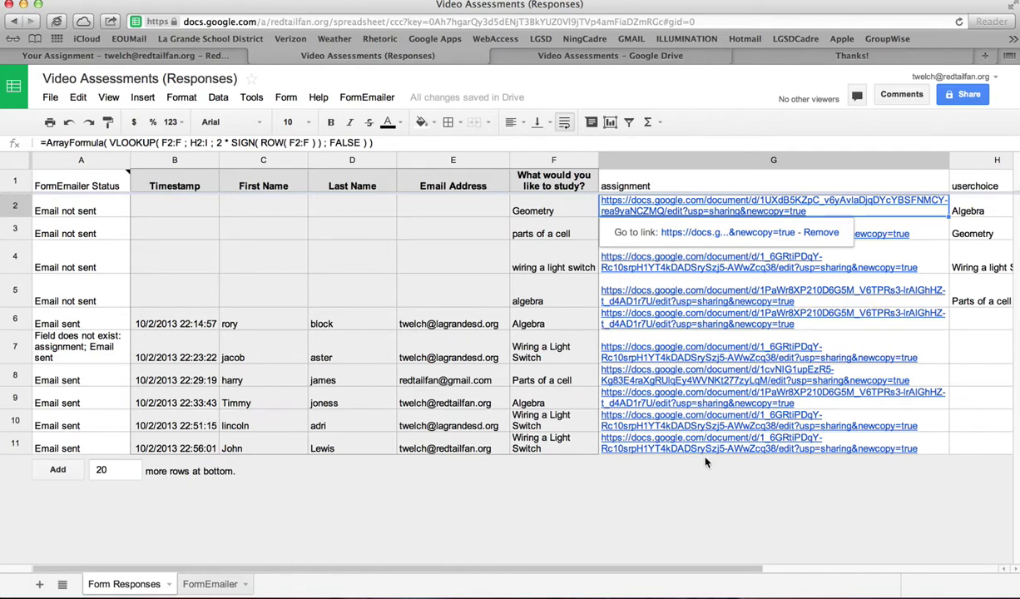
scroll(654, 486, "right", 5)
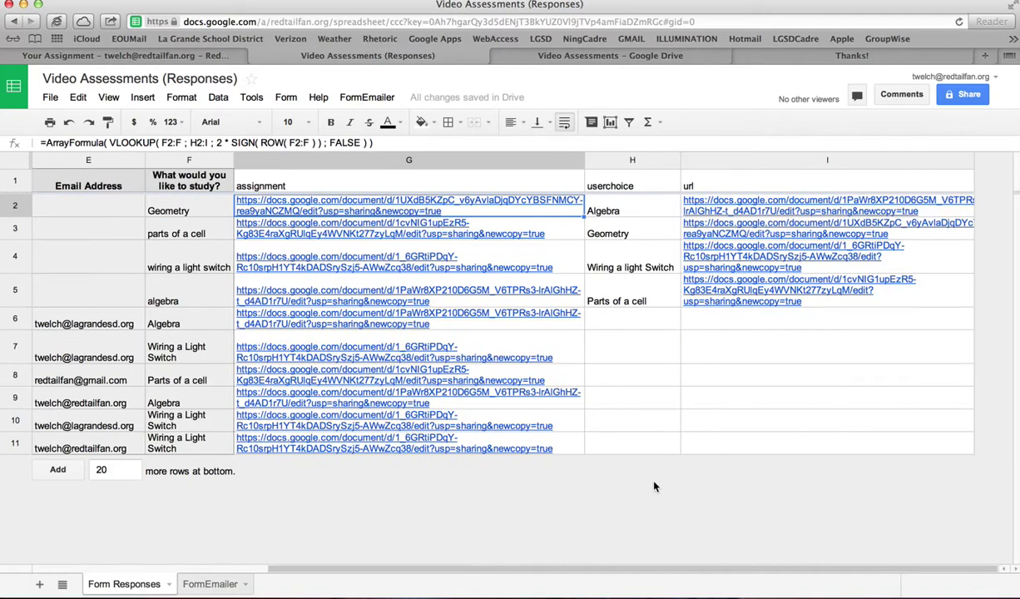
scroll(653, 486, "left", 5)
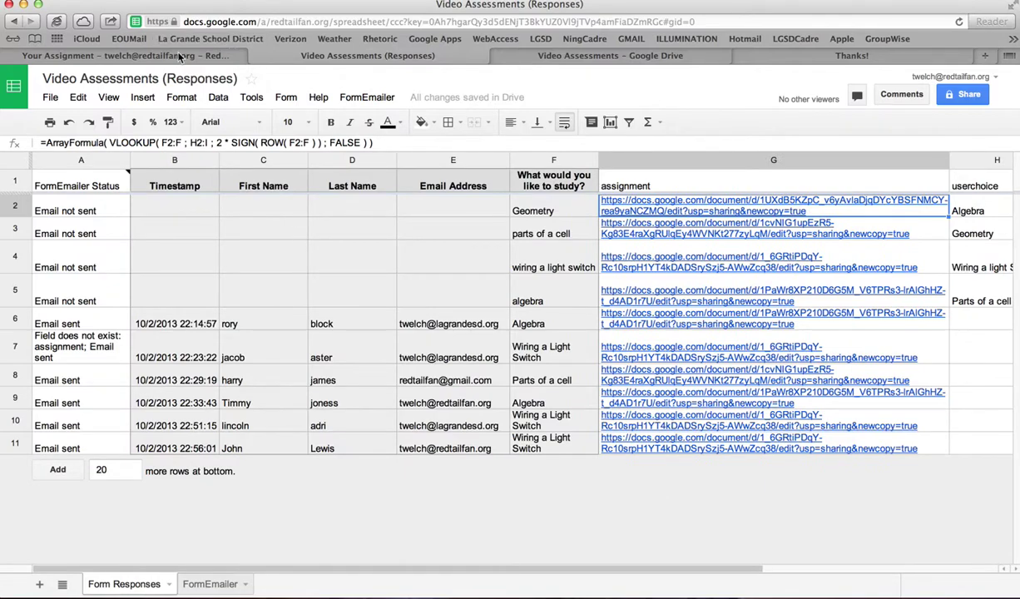
- Open the newest Your Assignment email in Gmail and follow its Wiring a Light Switch document link
left_click(14, 54)
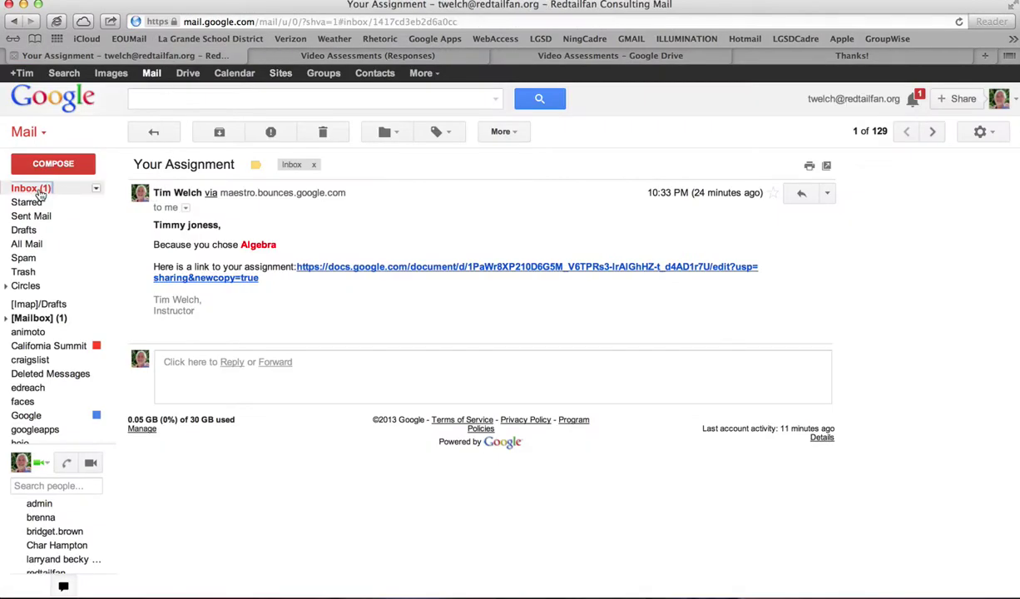
left_click(31, 188)
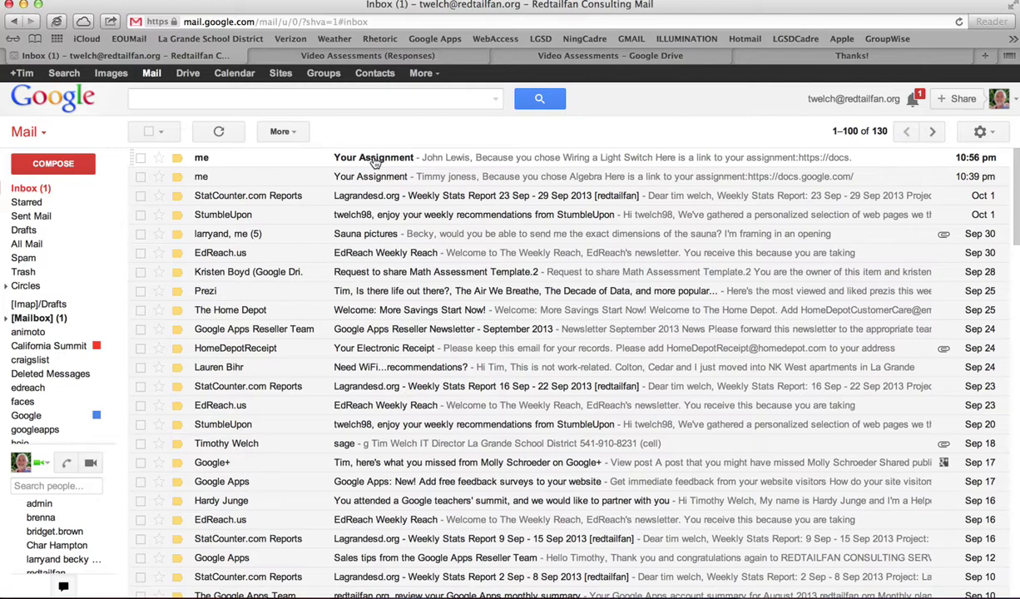
left_click(375, 158)
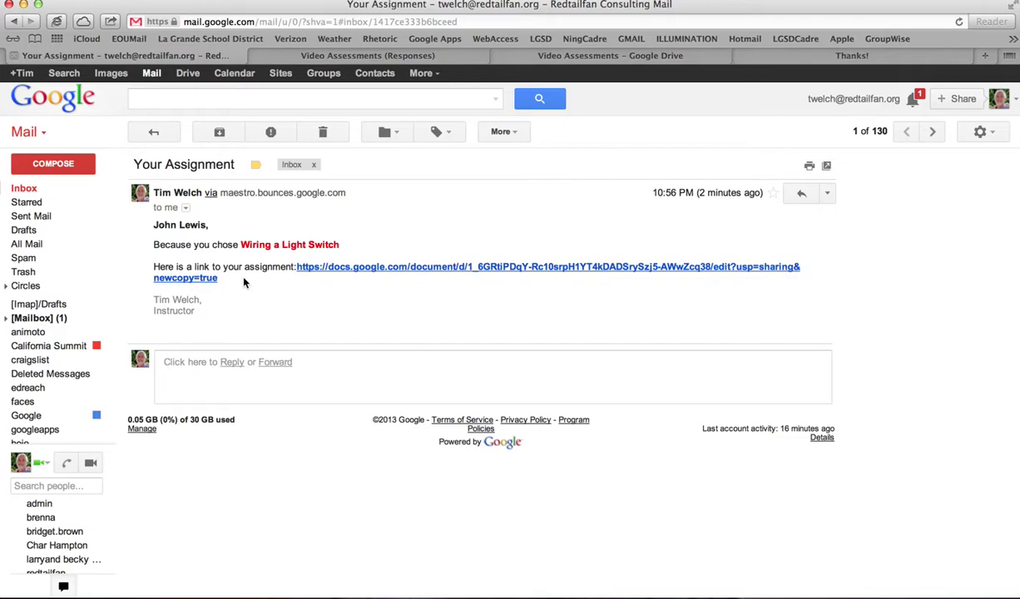
left_click(461, 267)
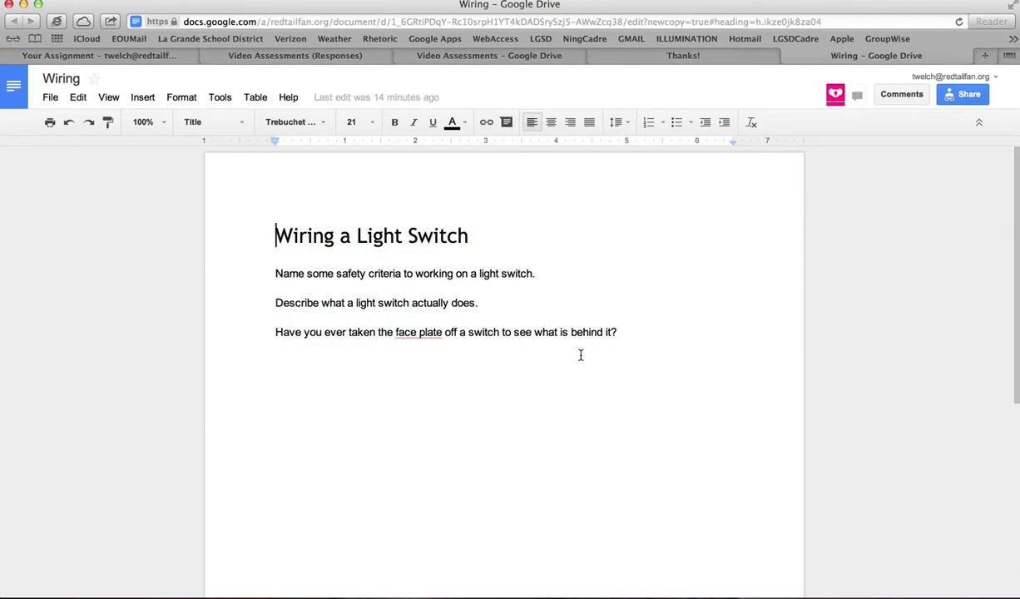
- Scroll through the topic video pages in the form editor, then return to the responses spreadsheet
left_click(688, 60)
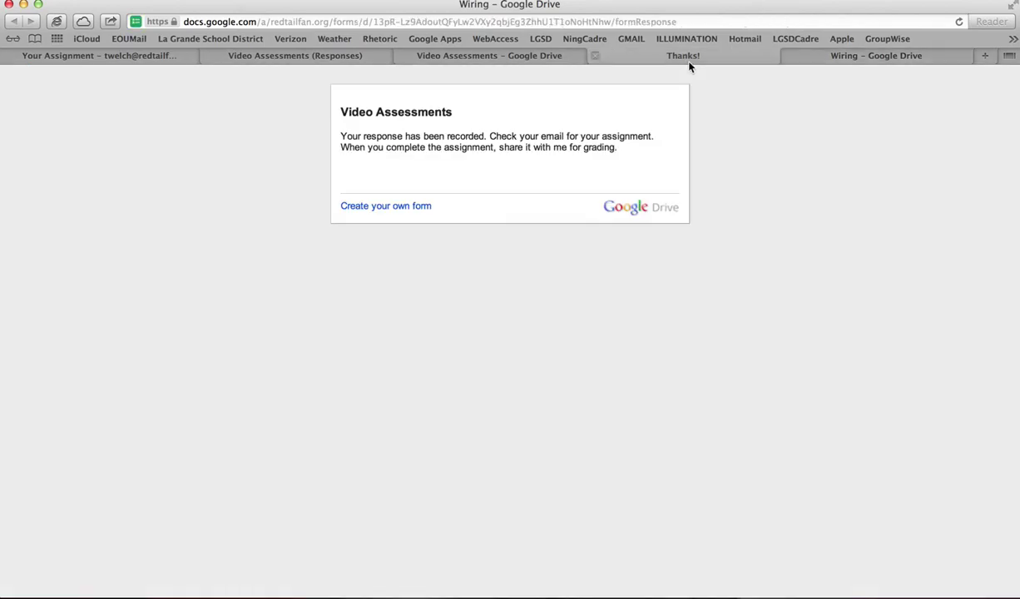
left_click(495, 58)
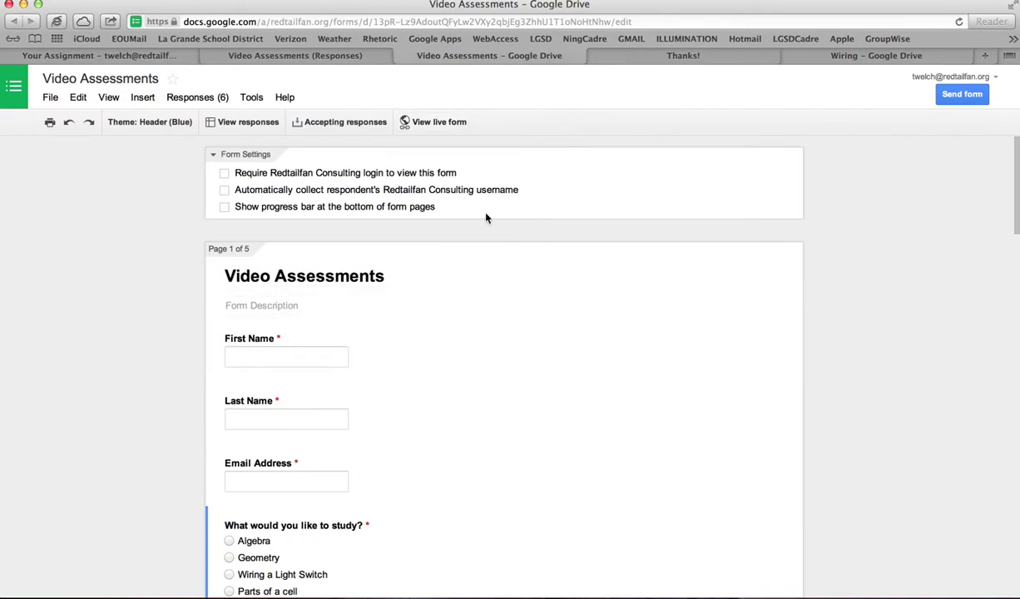
scroll(532, 241, "down", 5)
scroll(532, 242, "down", 10)
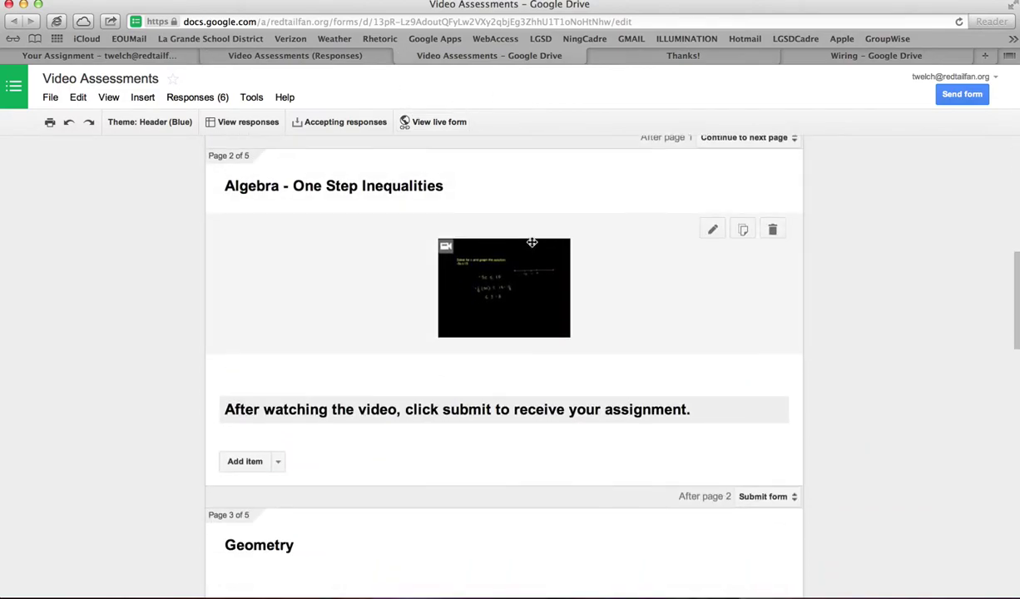
scroll(531, 242, "down", 3)
scroll(531, 242, "up", 15)
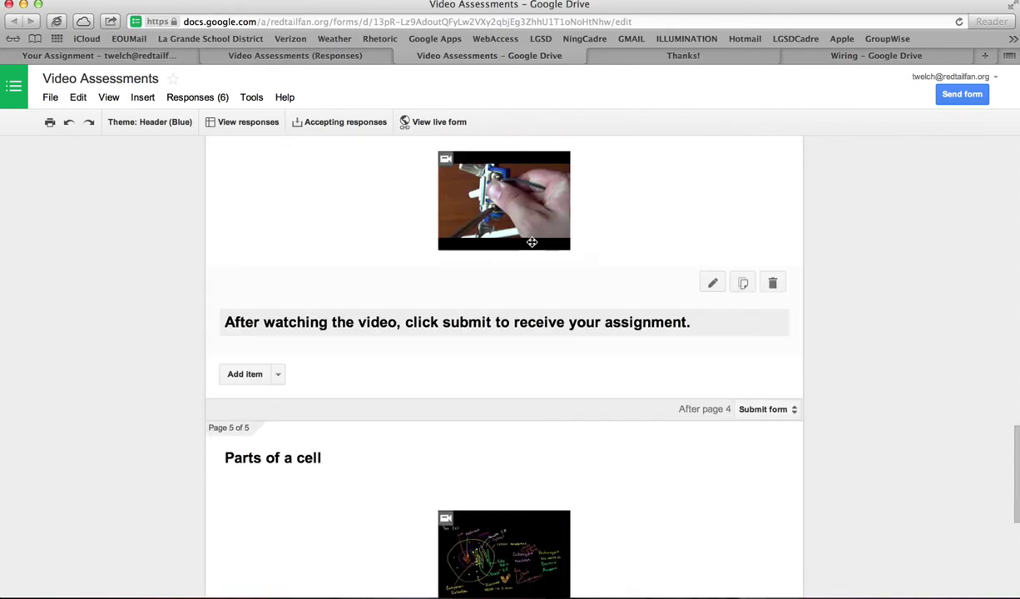
left_click(311, 56)
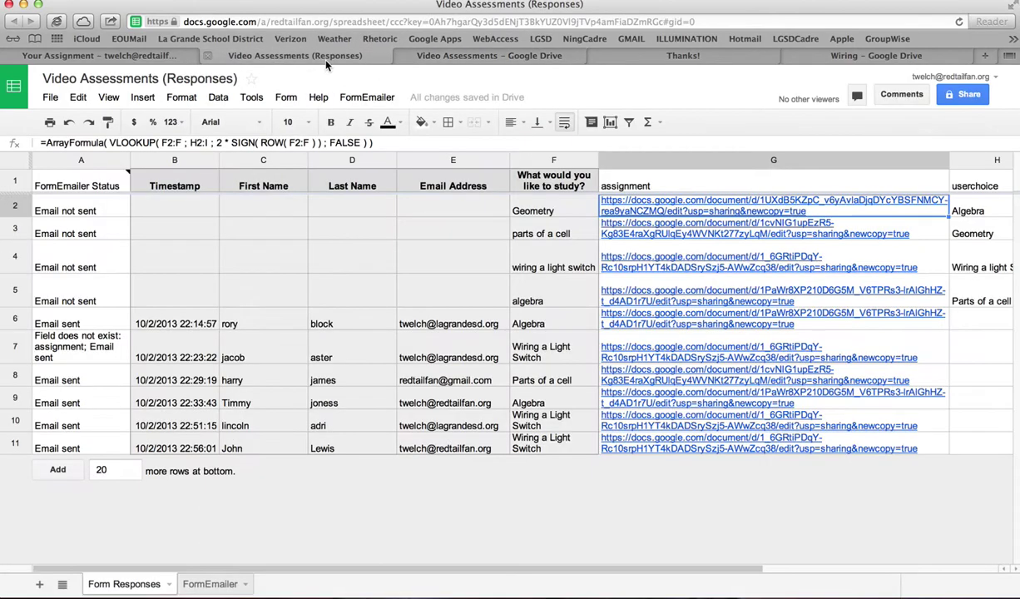